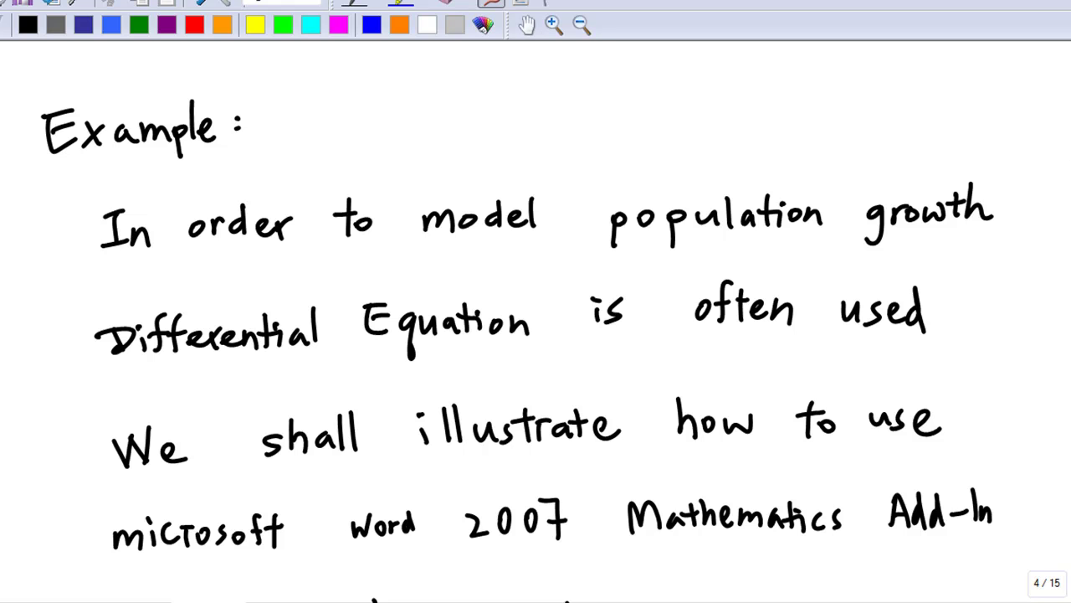
- Scroll the Journal notes from page 4 toward the page 5 fruitfly jar problem
scroll(536, 310, "down", 4)
scroll(536, 309, "up", 1)
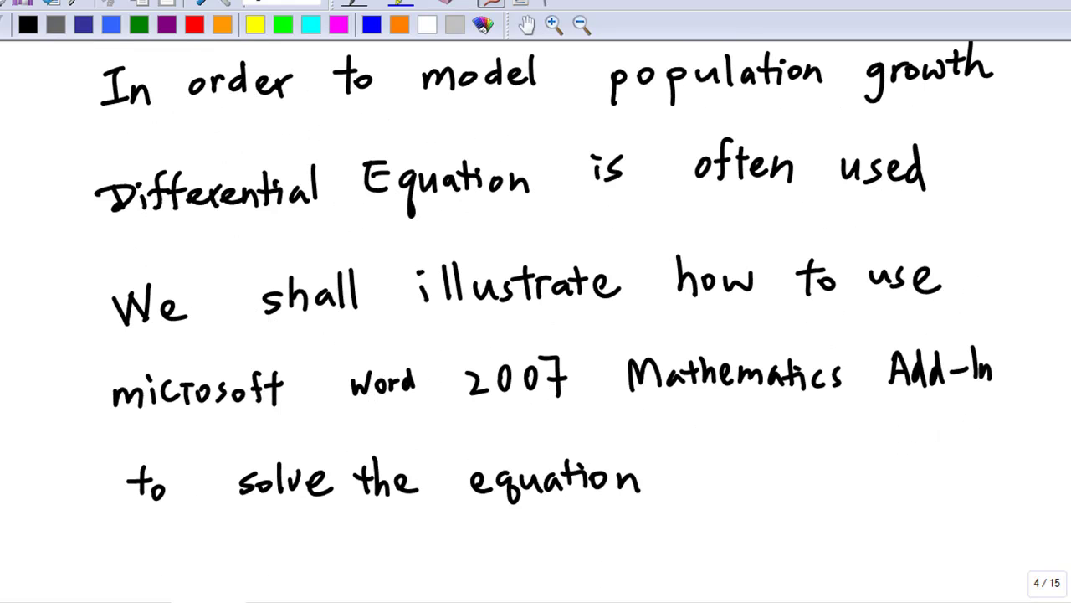
scroll(536, 309, "down", 10)
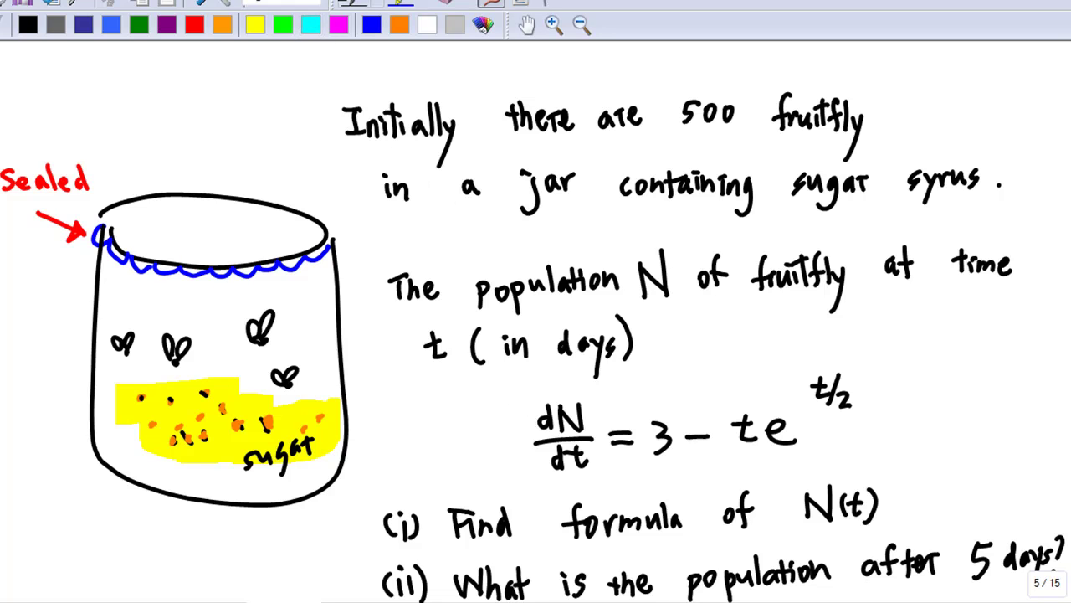
- Highlight the fruitfly problem's dN/dt = 3 − te^(t/2) equation in cyan, then show question (iii)
left_click(400, 3)
left_click_drag(529, 423, 867, 390)
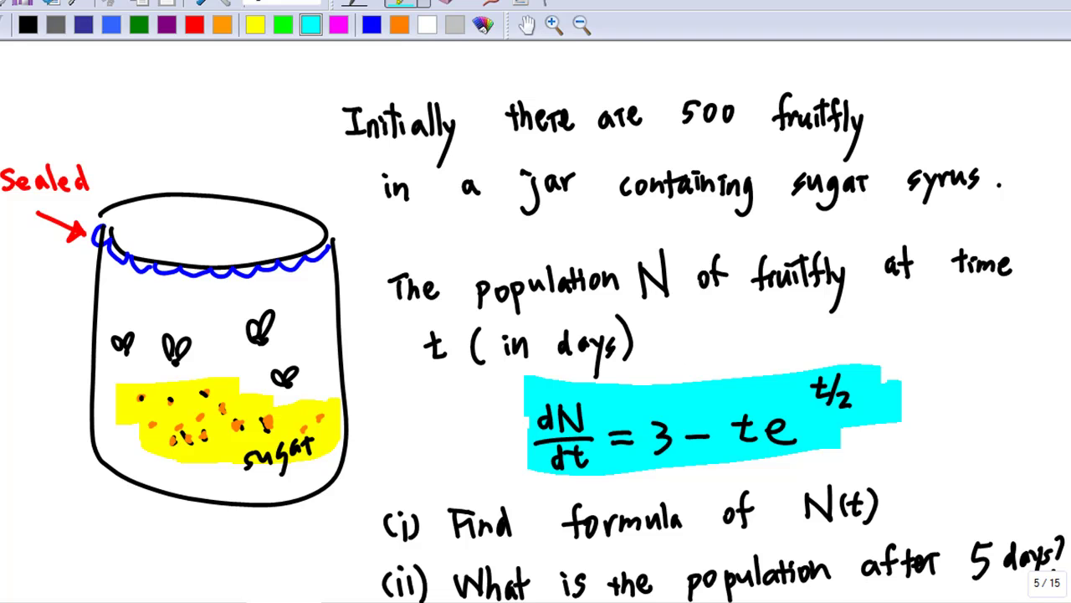
scroll(536, 335, "down", 5)
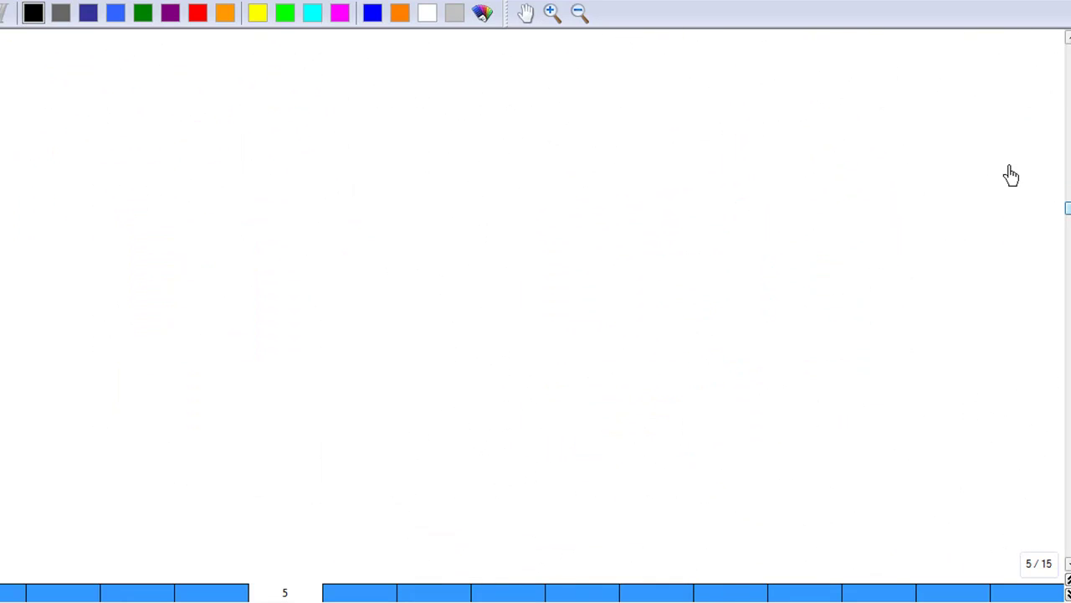
- Handwrite dN/dt = 3 − te^(t/2) on the blank page with the black pen
mouse_move(175, 109)
left_mouse_down()
mouse_move(206, 109)
mouse_move(205, 87)
left_mouse_up()
mouse_move(168, 136)
left_mouse_down()
mouse_move(209, 132)
mouse_move(192, 155)
mouse_move(260, 131)
mouse_move(313, 142)
mouse_move(299, 144)
mouse_move(410, 114)
left_mouse_up()
mouse_move(393, 109)
left_mouse_down()
mouse_move(412, 144)
mouse_move(460, 143)
left_mouse_up()
left_click_drag(465, 102, 497, 115)
mouse_move(190, 240)
left_mouse_down()
mouse_move(188, 274)
mouse_move(217, 272)
left_mouse_up()
- Handwrite N = ∫ 3 − te^(t/2) dt on the next line
mouse_move(217, 238)
left_mouse_down()
mouse_move(217, 273)
mouse_move(278, 253)
left_mouse_up()
left_click_drag(251, 264, 280, 265)
left_click_drag(341, 215, 323, 309)
mouse_move(374, 246)
left_mouse_down()
mouse_move(373, 269)
mouse_move(463, 247)
left_mouse_up()
mouse_move(457, 240)
left_mouse_down()
mouse_move(468, 269)
mouse_move(503, 272)
left_mouse_up()
mouse_move(508, 231)
left_mouse_down()
mouse_move(521, 234)
mouse_move(524, 251)
left_mouse_up()
left_click_drag(529, 234, 566, 269)
mouse_move(569, 243)
left_mouse_down()
mouse_move(571, 264)
mouse_move(582, 256)
left_mouse_up()
left_click_drag(574, 244, 586, 269)
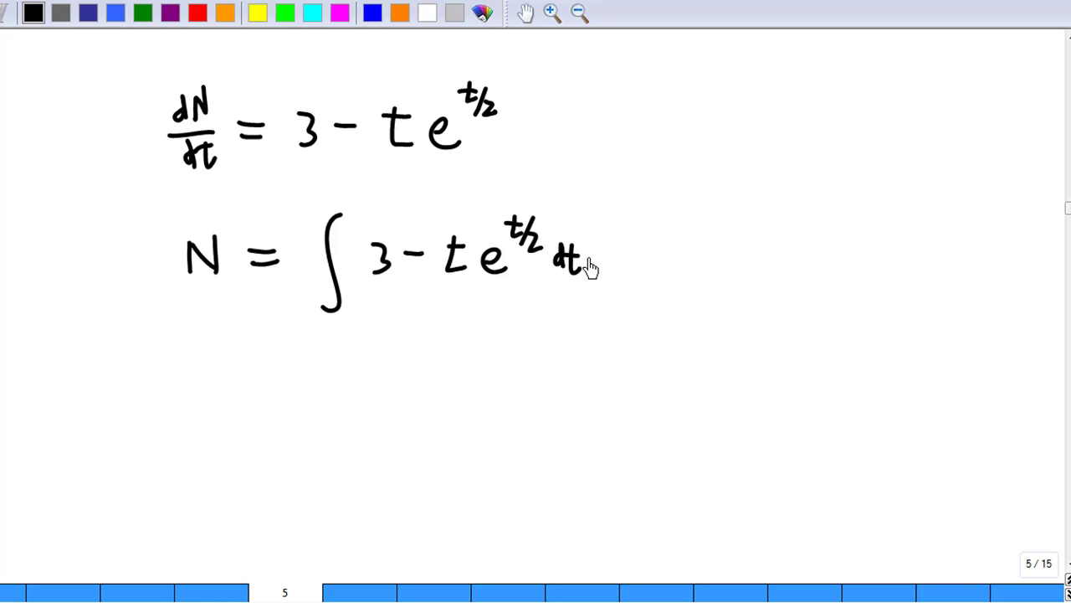
- Write a new 'N =' line below the integral and switch to the blank Word document
left_click_drag(187, 411, 210, 374)
left_click_drag(239, 384, 264, 382)
left_click_drag(240, 395, 269, 394)
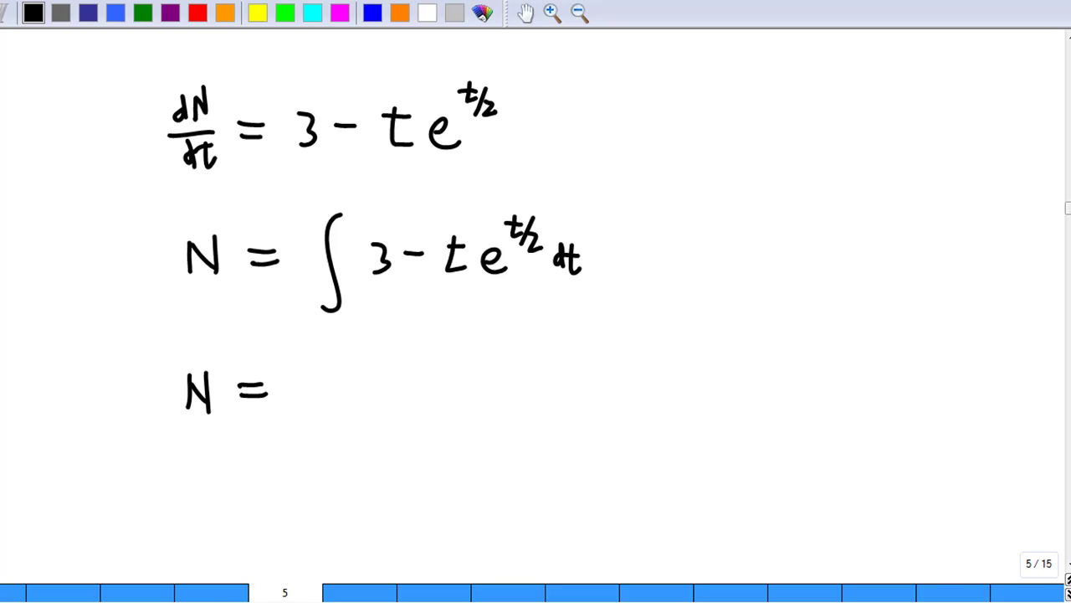
left_click(357, 594)
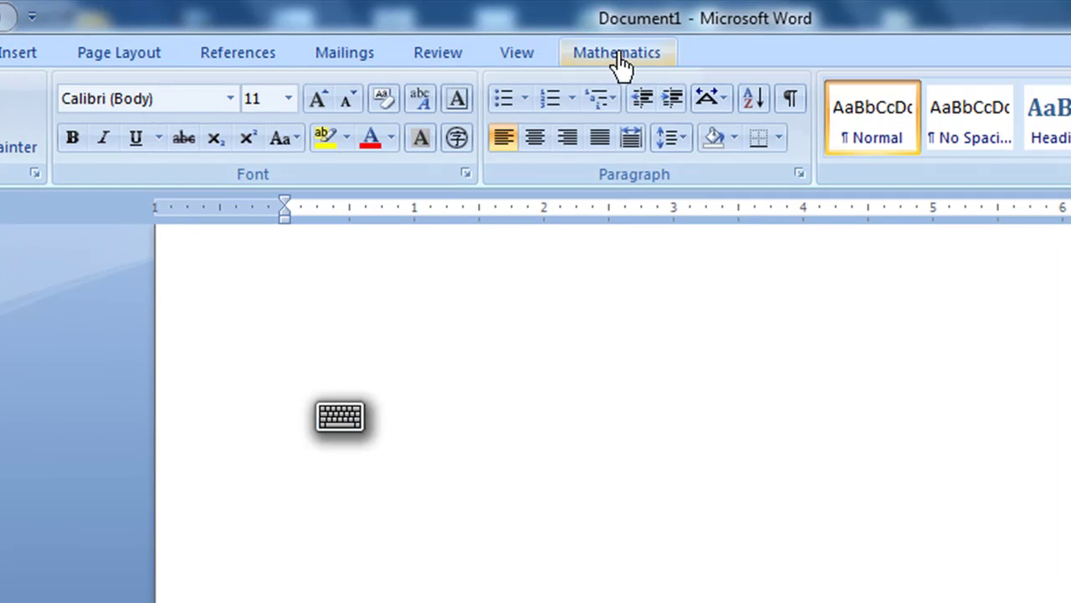
- Insert a Word equation holding an empty plain integral from the Mathematics Integral templates
left_click(619, 61)
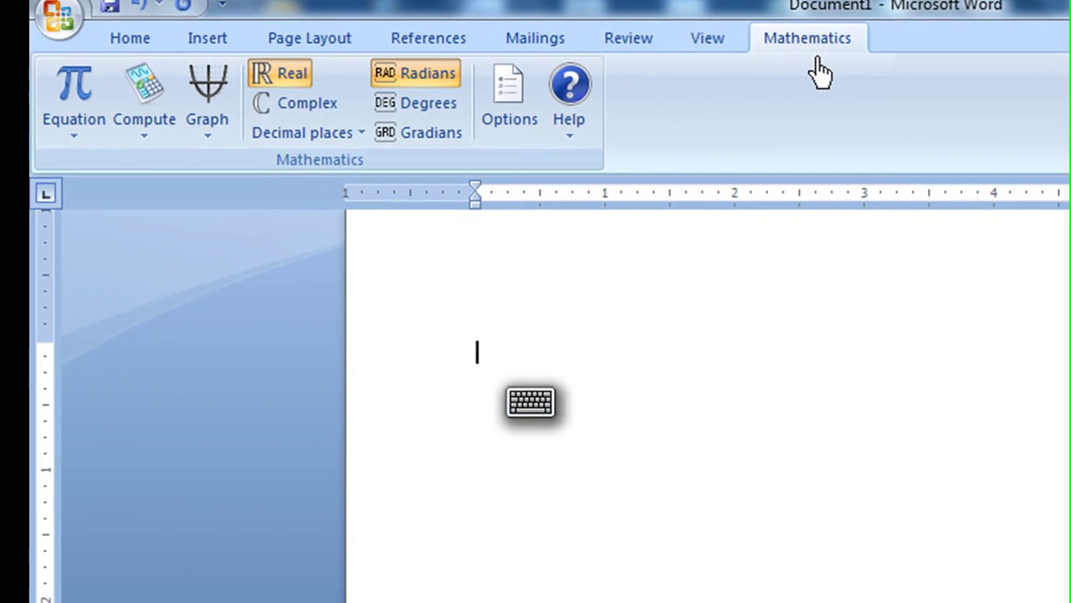
left_click(63, 118)
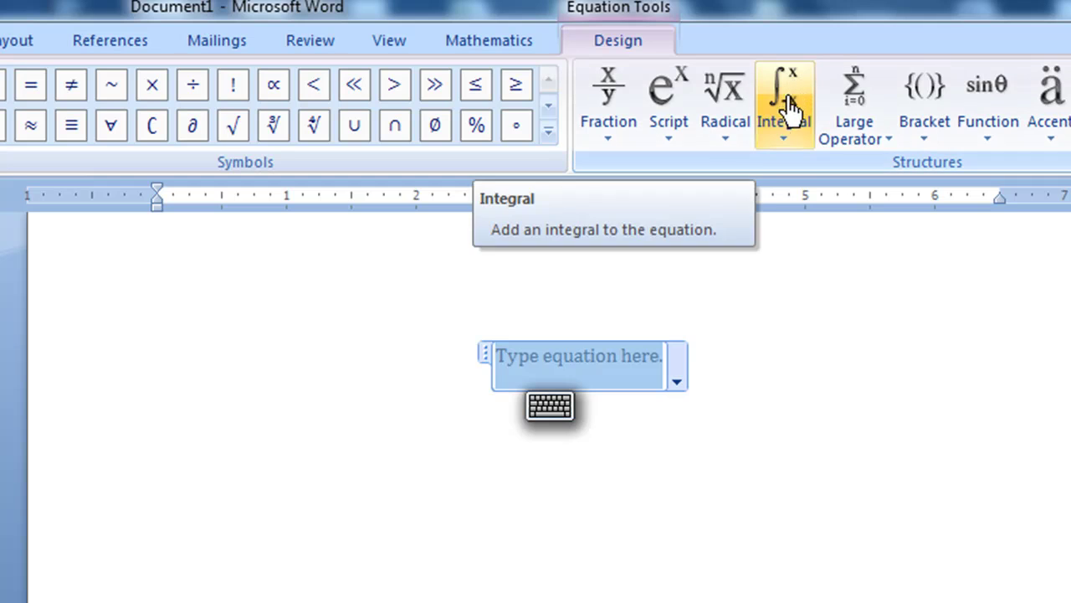
left_click(793, 134)
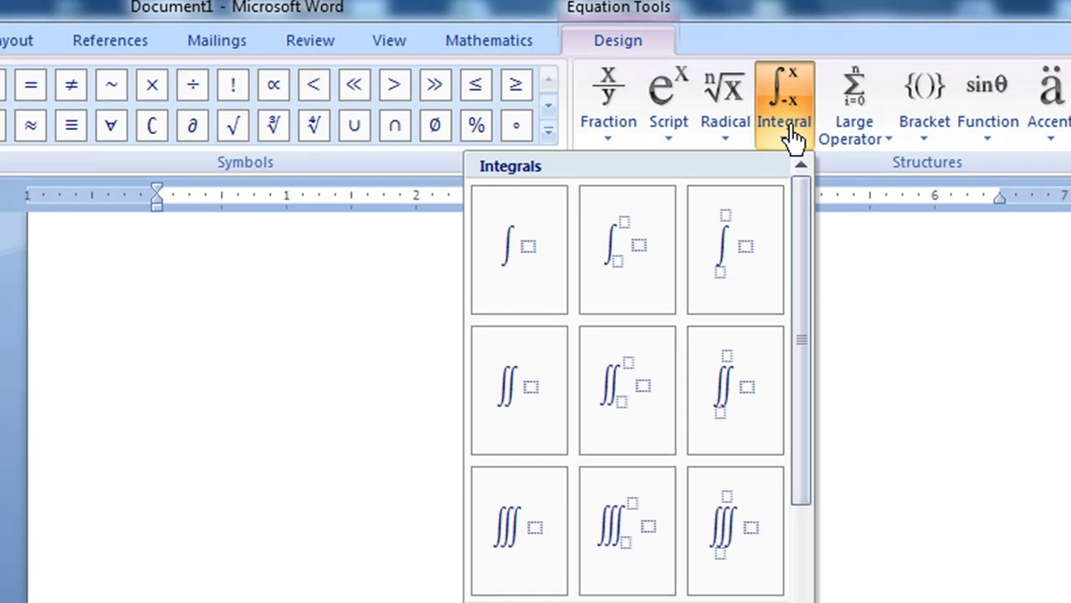
left_click(527, 258)
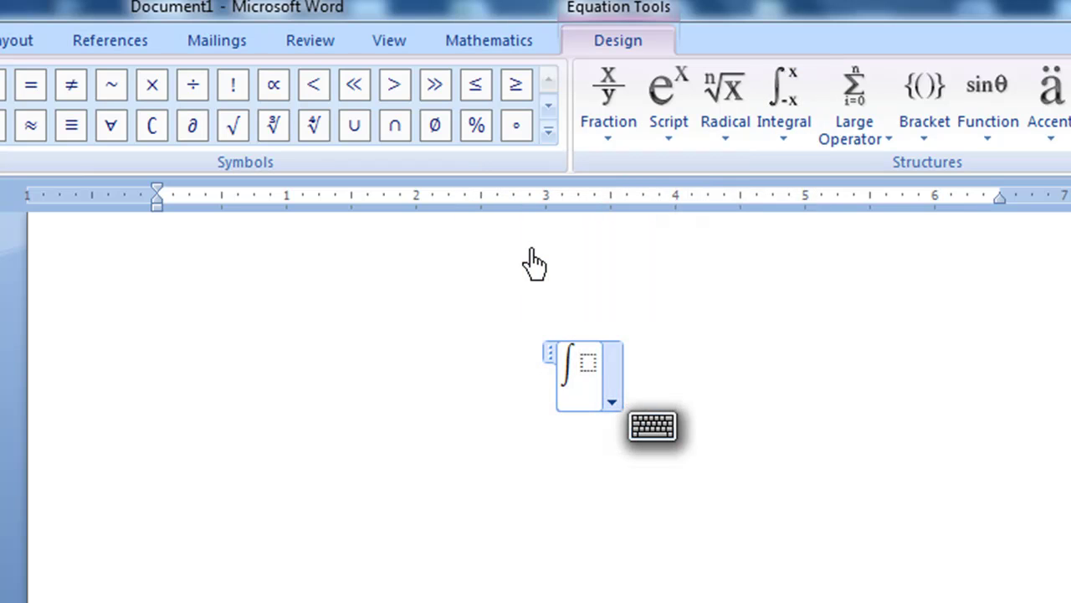
- Fill the integral to read ∫ 3 − te^(t/2) dt, using a superscript template for the exponent
left_click(587, 361)
type("1x")
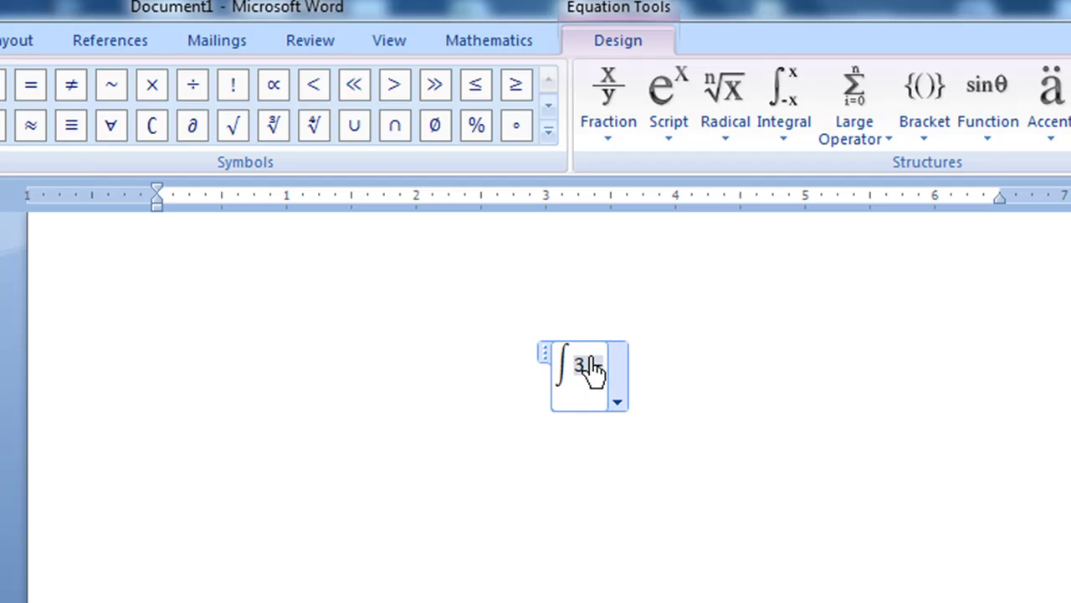
type("t")
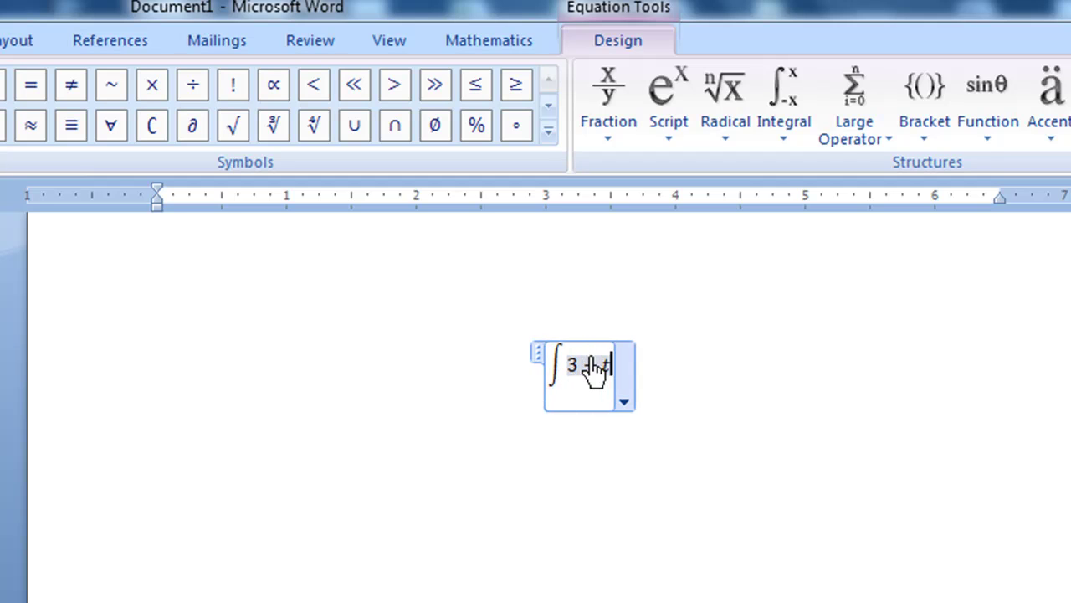
left_click(667, 119)
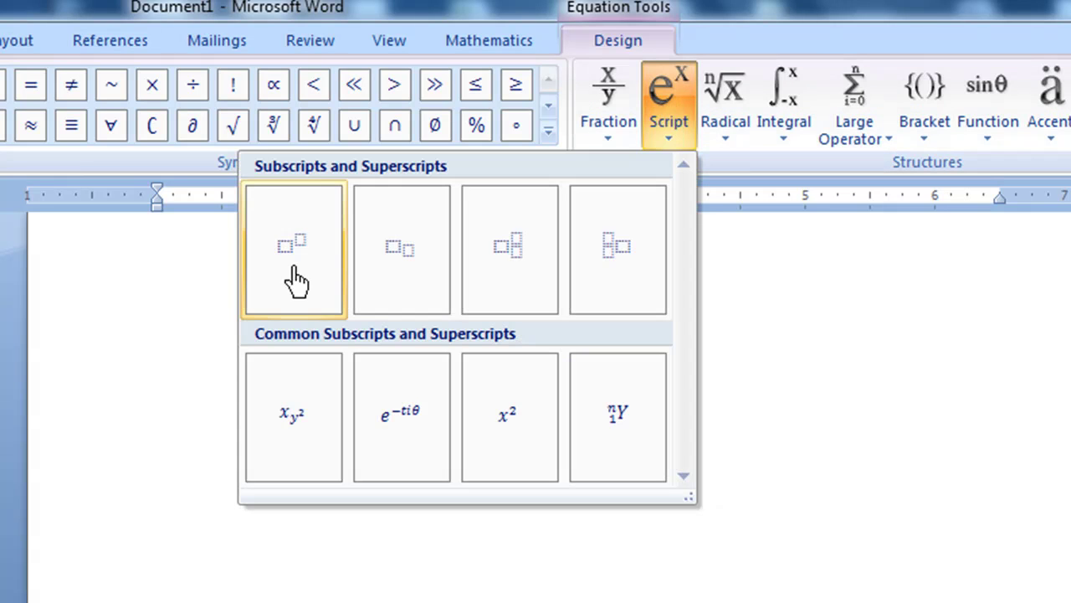
left_click(287, 255)
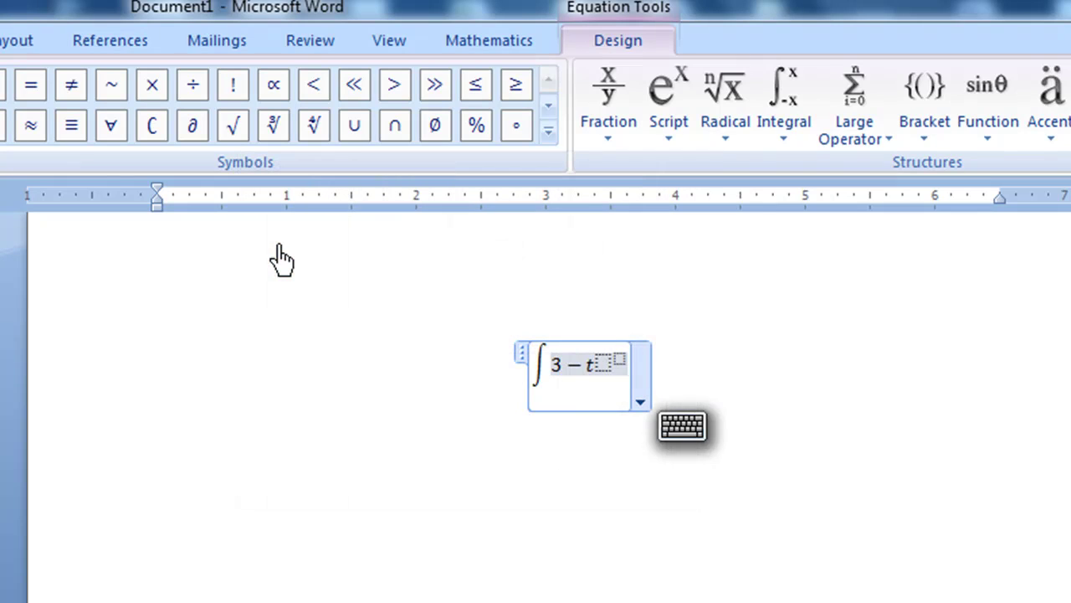
left_click(604, 363)
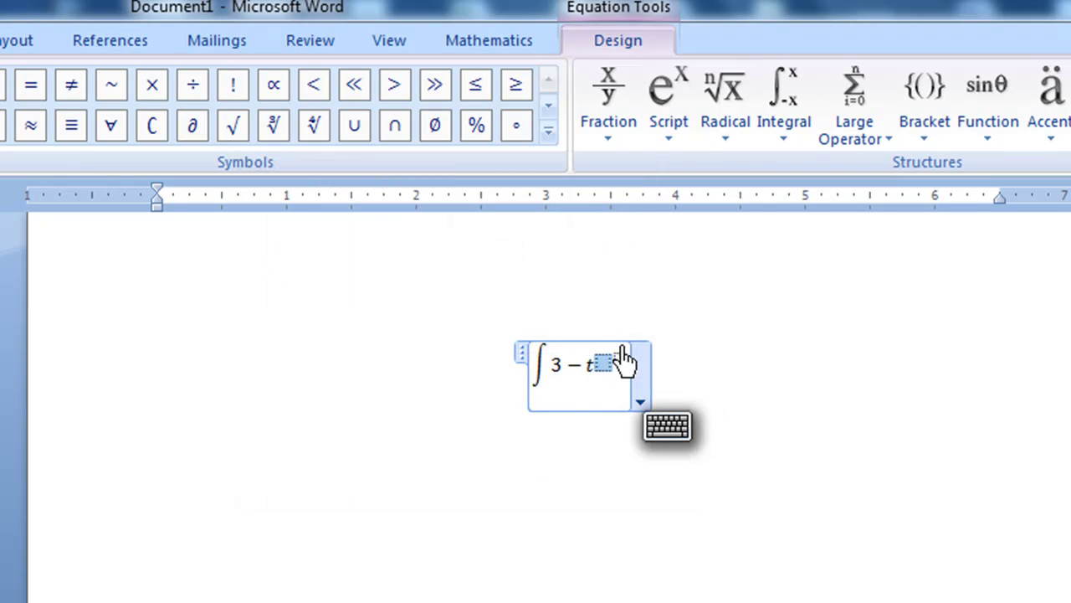
type("e")
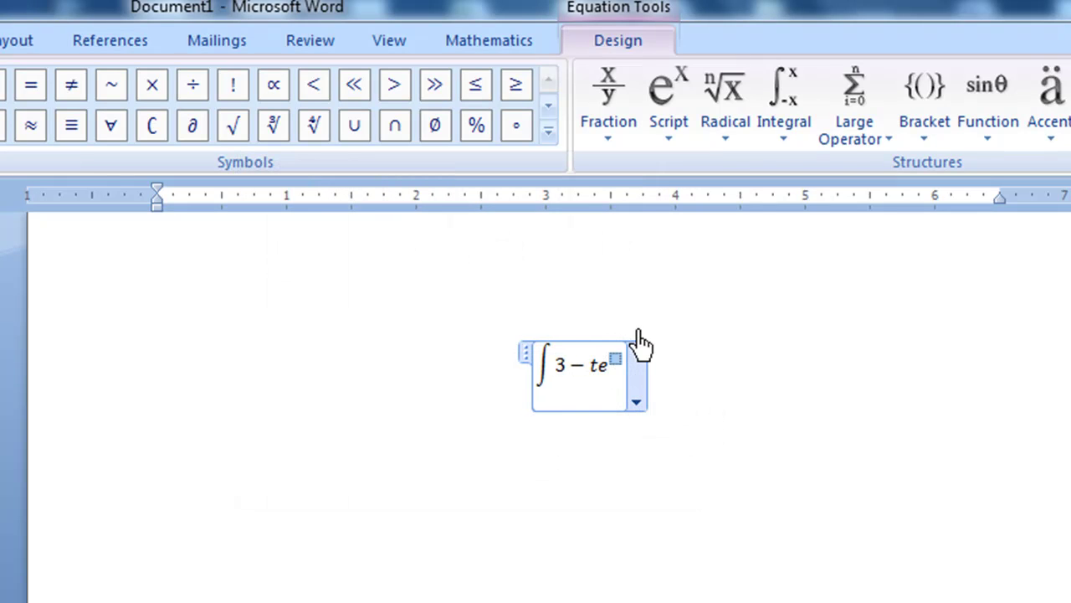
type("t/2")
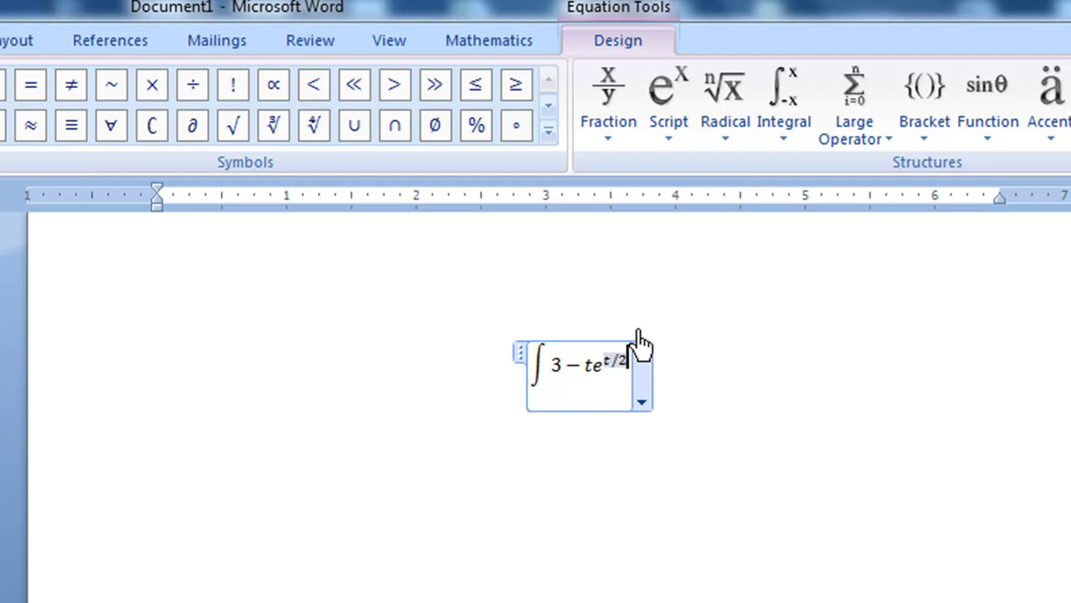
key("Right")
type("dt")
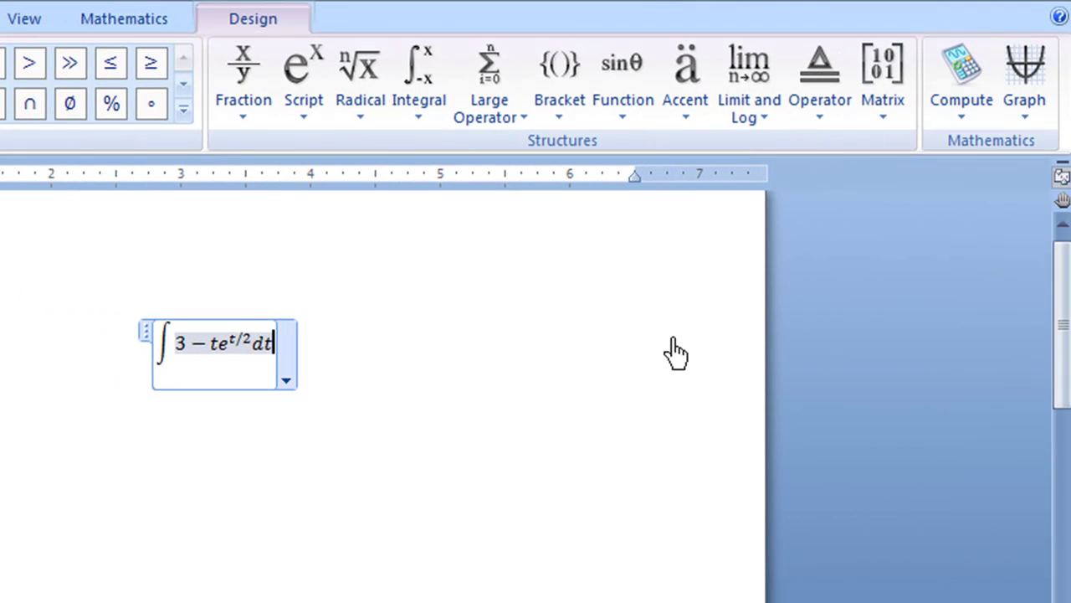
- Compute the integral with Calculate, giving C + 4e^(t/2) + 3t − 2te^(t/2)
left_click(955, 113)
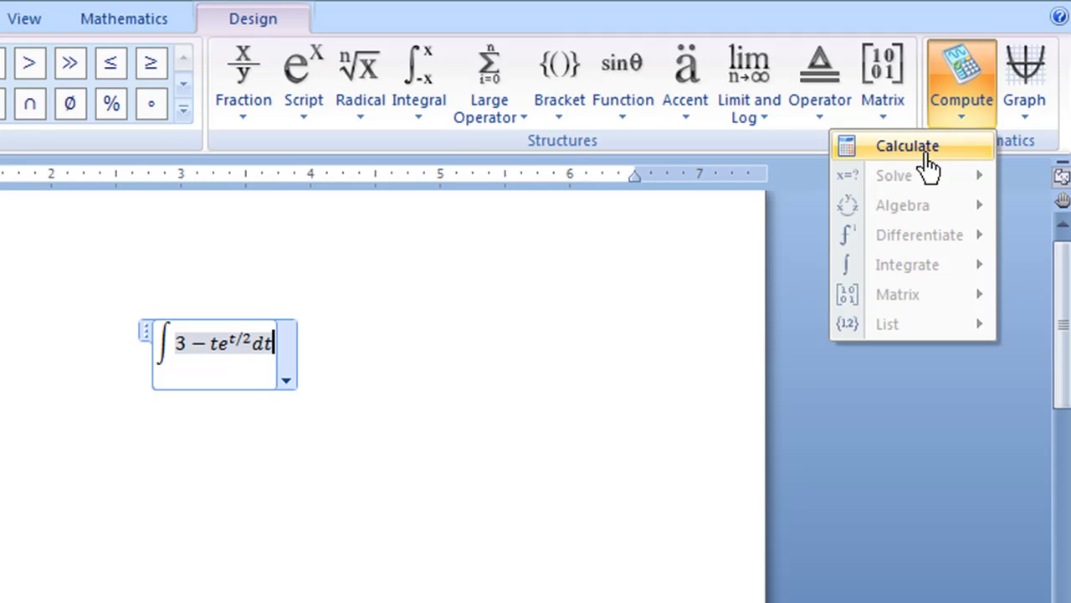
left_click(922, 155)
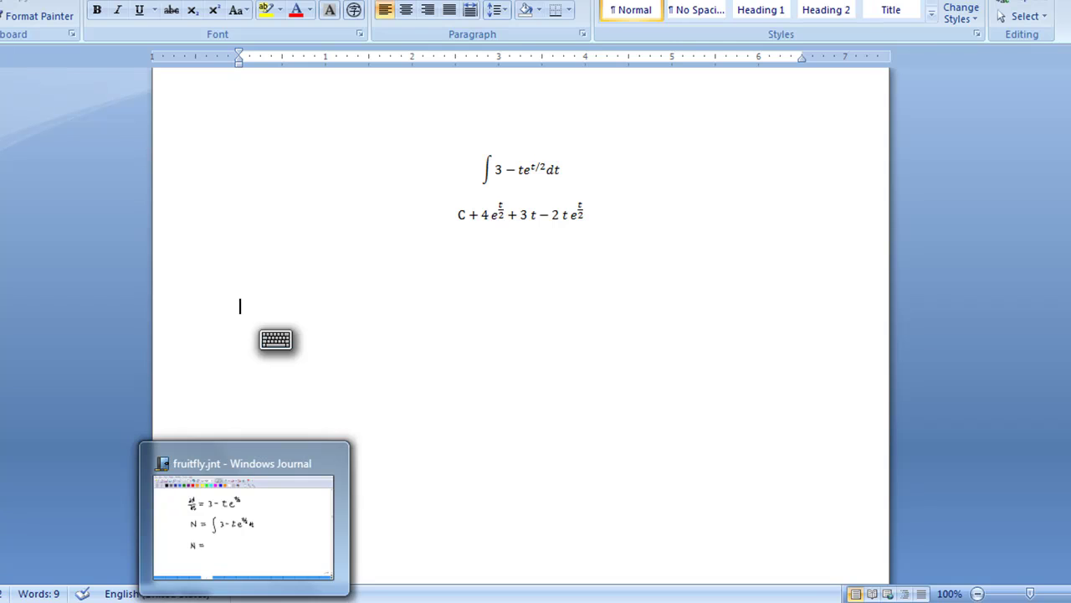
- Back in Journal, handwrite N = 3t − 2te^(t/2) + 4e^(t/2) + C
left_click(251, 586)
mouse_move(300, 366)
left_mouse_down()
mouse_move(347, 400)
mouse_move(399, 378)
mouse_move(424, 386)
mouse_move(485, 378)
mouse_move(512, 363)
mouse_move(523, 337)
mouse_move(529, 353)
mouse_move(610, 366)
mouse_move(634, 383)
mouse_move(686, 338)
mouse_move(703, 363)
mouse_move(733, 377)
left_mouse_up()
left_click_drag(720, 363, 720, 390)
left_click_drag(780, 365, 790, 403)
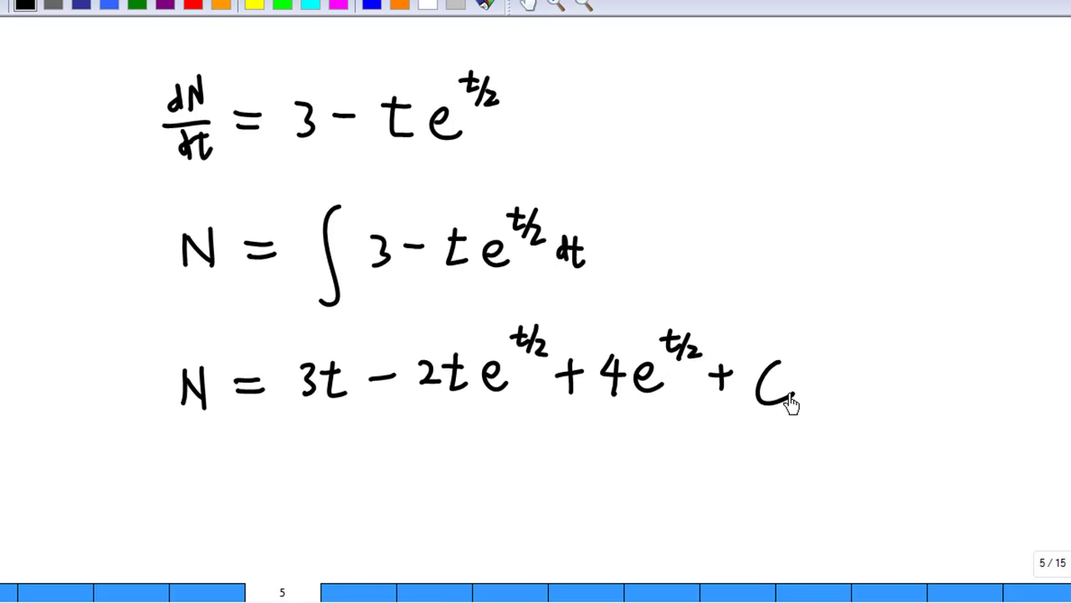
- Note the initial condition t=0, N=500 below the antiderivative
scroll(536, 268, "down", 1)
scroll(1052, 215, "up", 1)
mouse_move(14, 491)
left_mouse_down()
mouse_move(29, 514)
mouse_move(167, 495)
mouse_move(179, 508)
mouse_move(216, 489)
mouse_move(227, 499)
left_mouse_up()
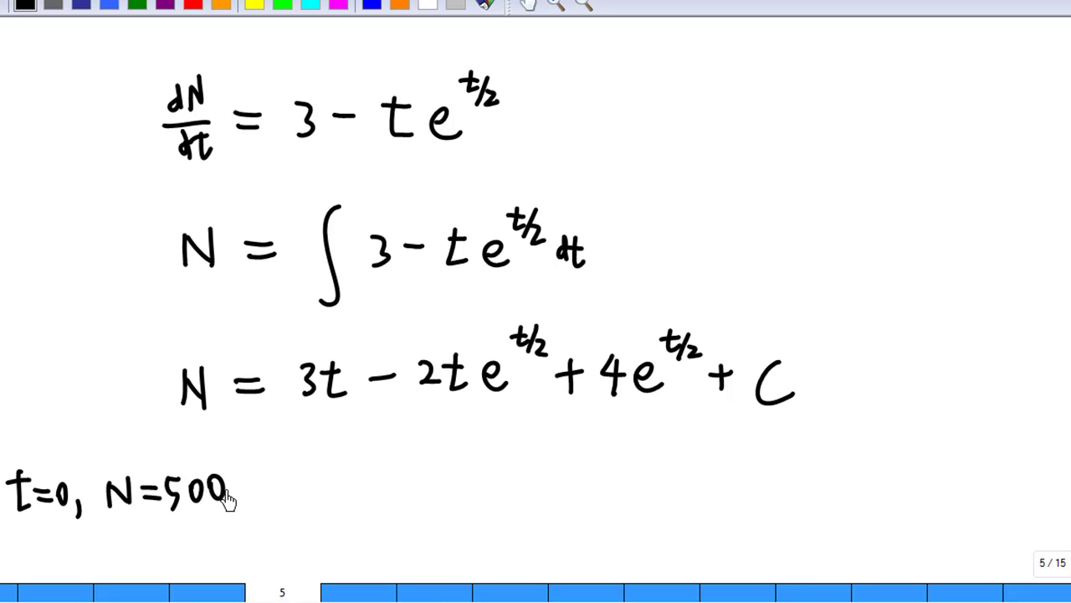